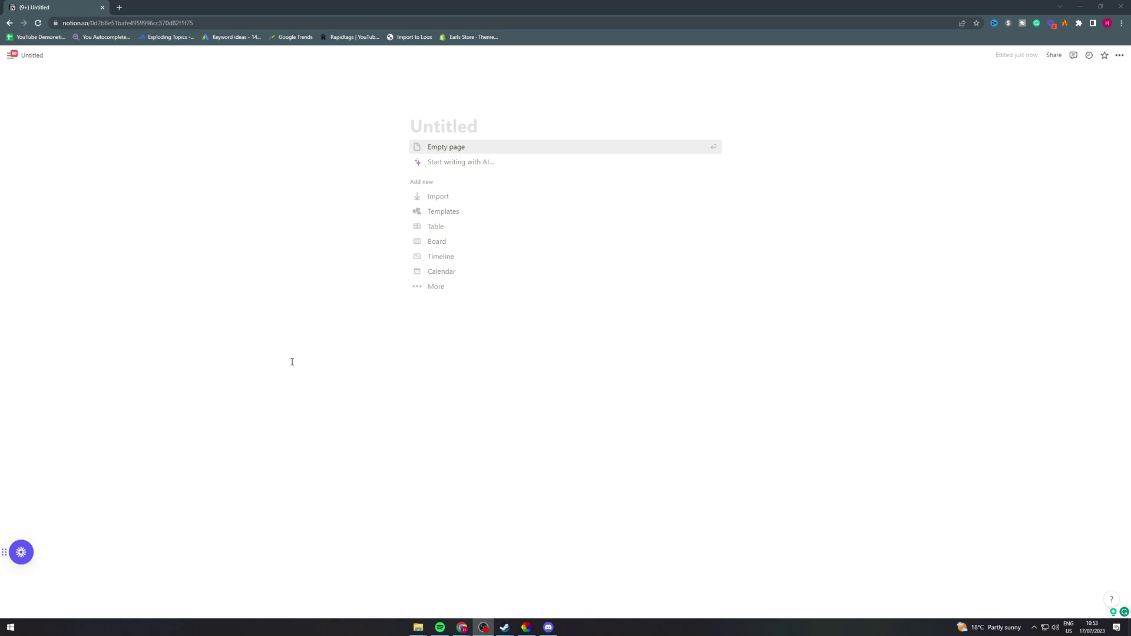
Convert the untitled page into a table backed by a new database
{"action": "left_click", "coordinate": [435, 226]}
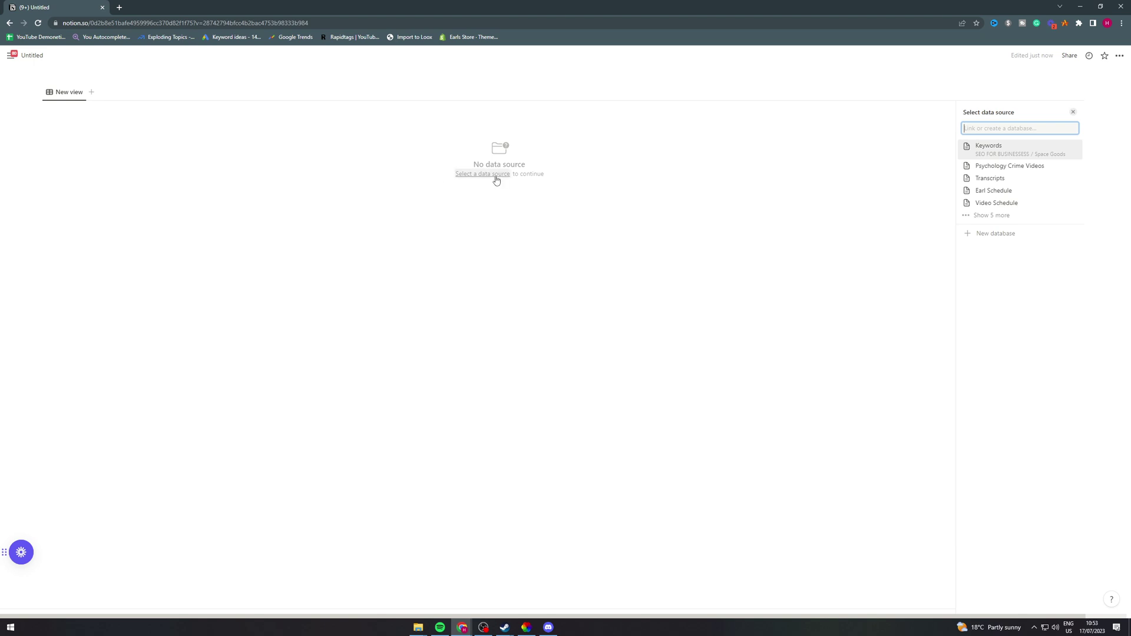
{"action": "left_click", "coordinate": [995, 234]}
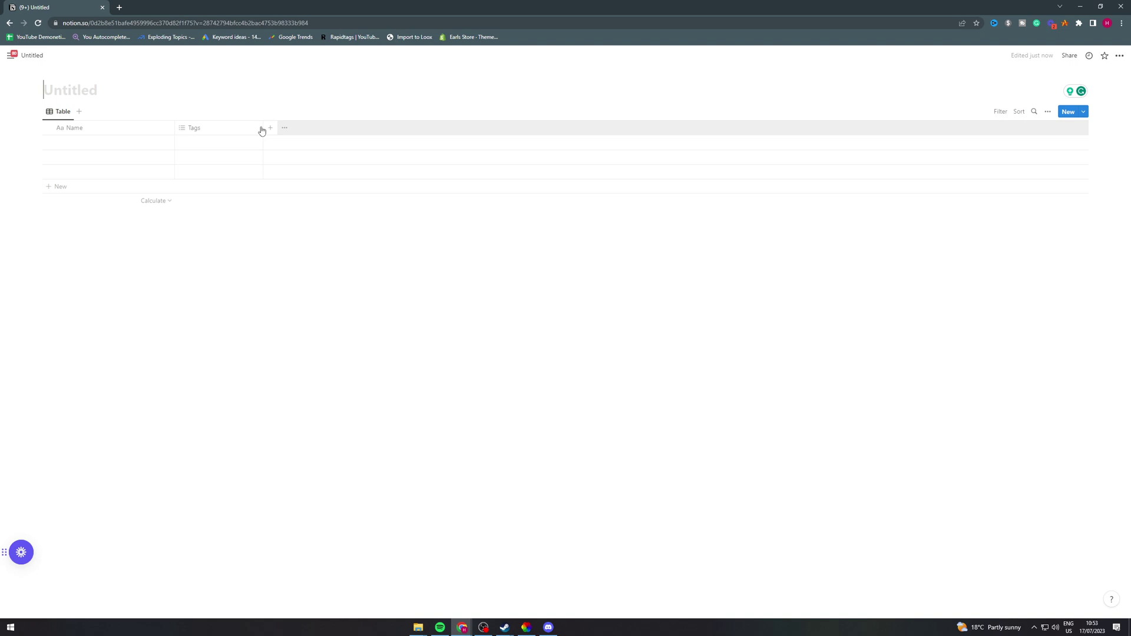
Create a new Number property for the table via the Properties panel
{"action": "left_click", "coordinate": [304, 129]}
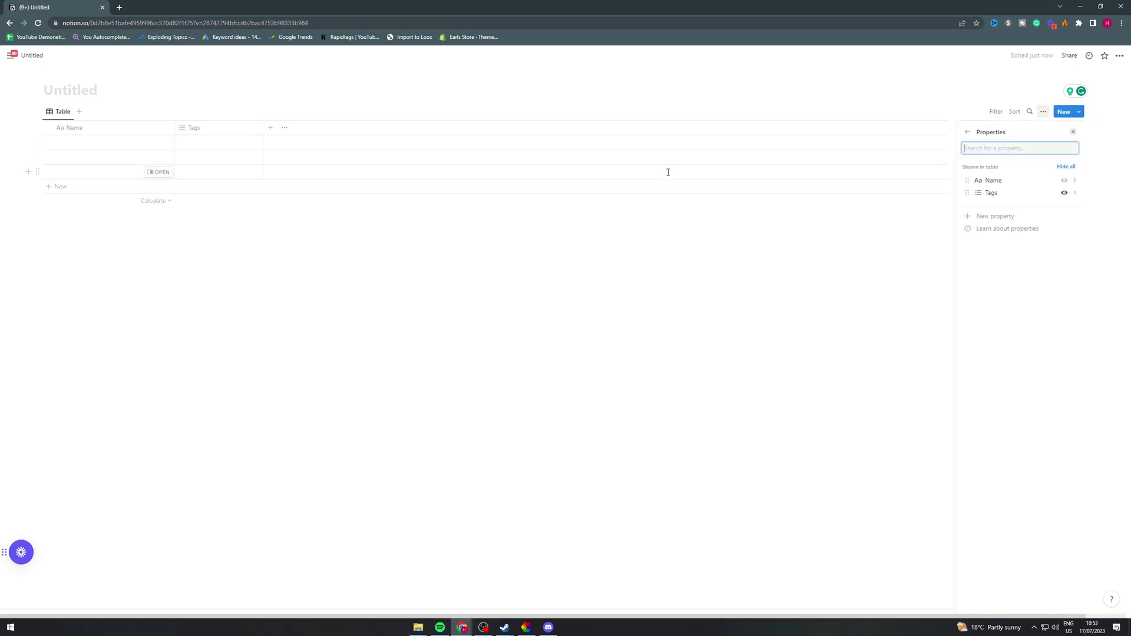
{"action": "left_click", "coordinate": [980, 218]}
{"action": "left_click", "coordinate": [991, 246]}
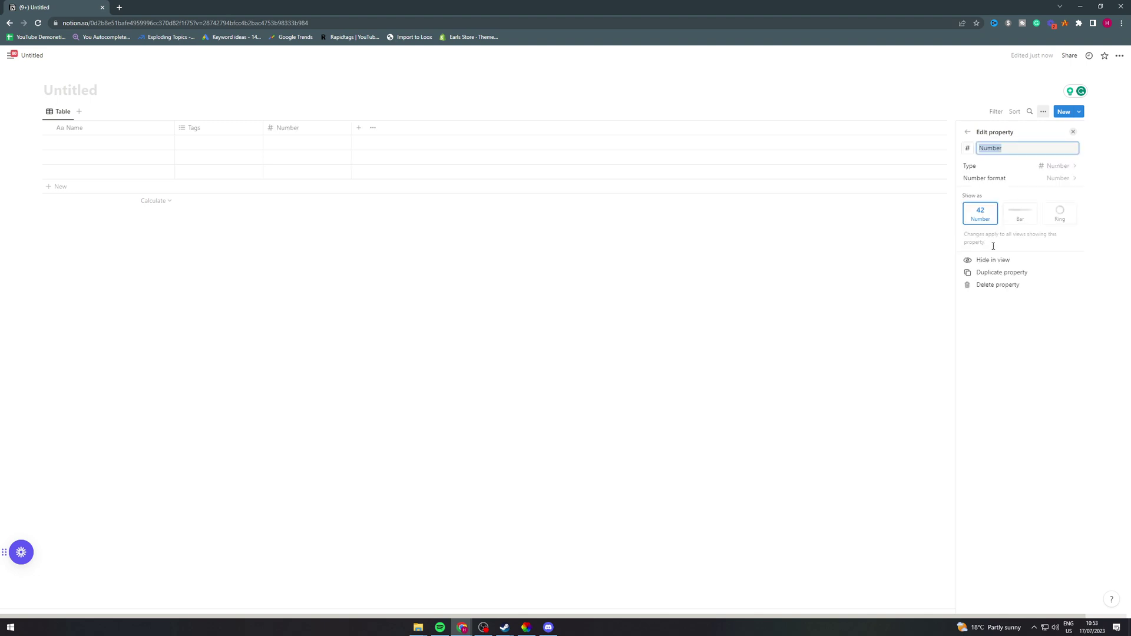
{"action": "left_click", "coordinate": [202, 120]}
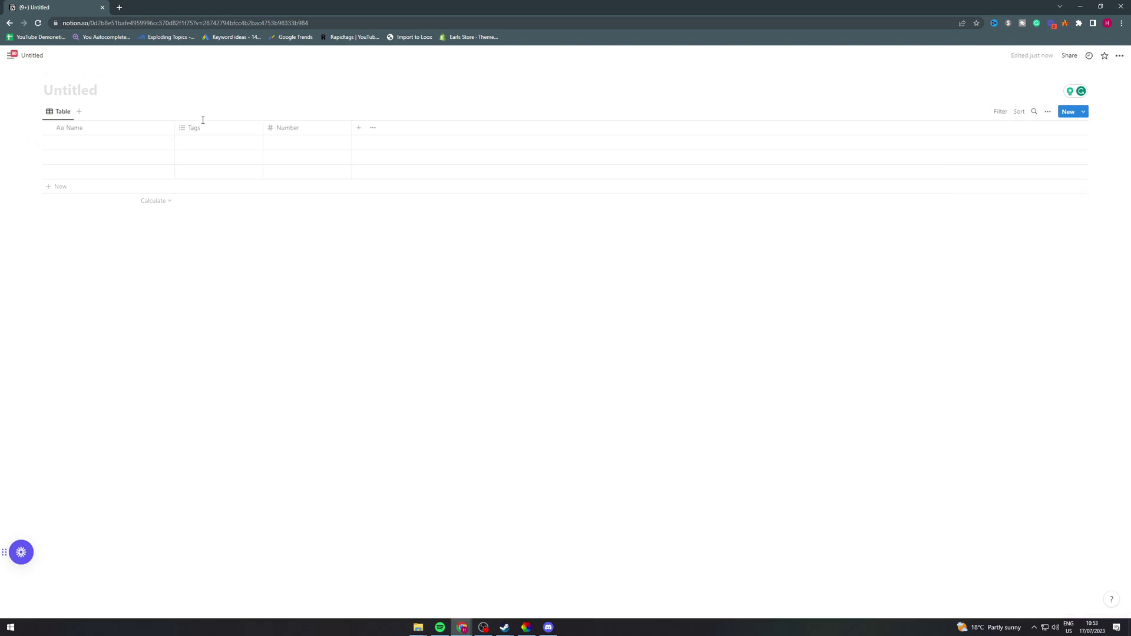
{"action": "left_click_drag", "start_coordinate": [203, 128], "coordinate": [241, 130]}
{"action": "left_click", "coordinate": [222, 128]}
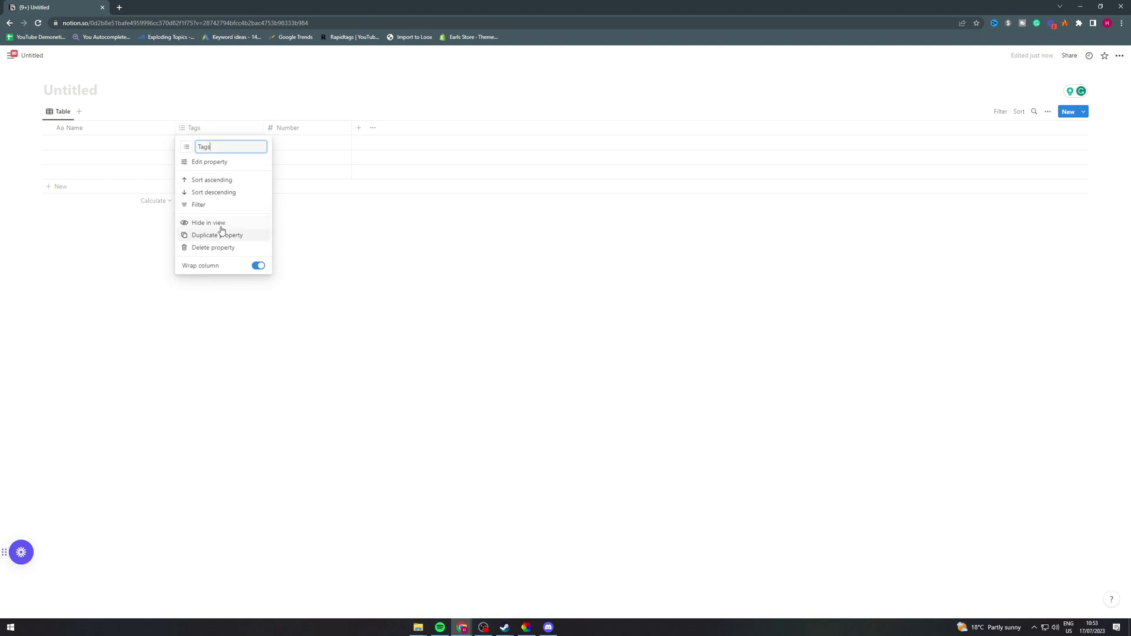
{"action": "left_click", "coordinate": [385, 287]}
{"action": "mouse_move", "coordinate": [288, 127]}
{"action": "left_mouse_down"}
{"action": "mouse_move", "coordinate": [314, 151]}
{"action": "mouse_move", "coordinate": [307, 211]}
{"action": "left_mouse_up"}
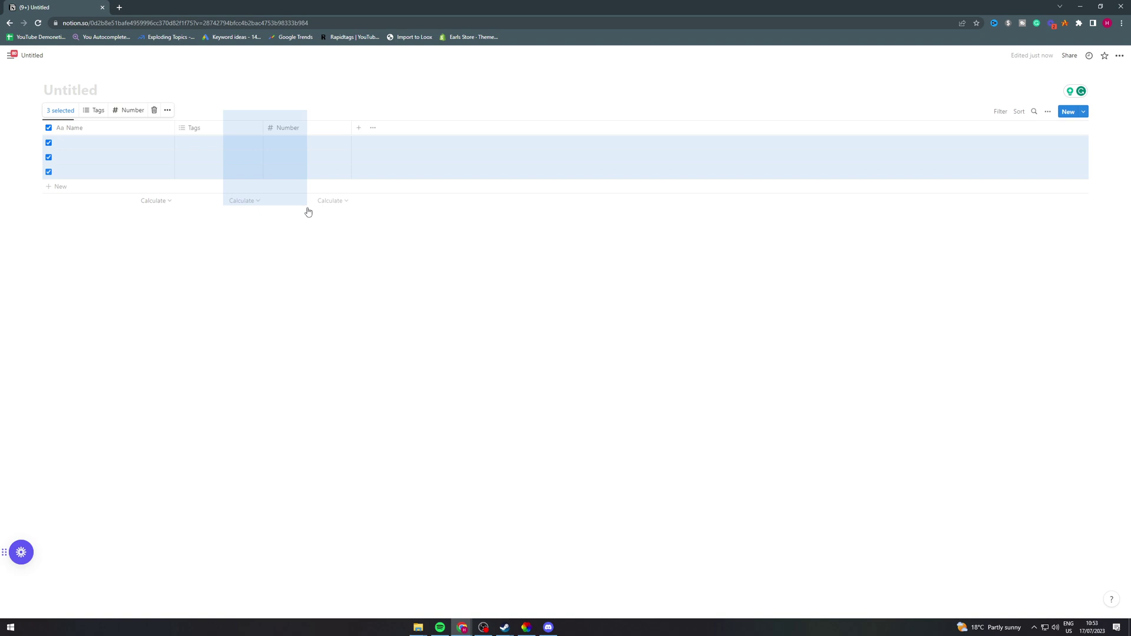
{"action": "left_click", "coordinate": [283, 320]}
{"action": "left_click_drag", "start_coordinate": [285, 122], "coordinate": [284, 127]}
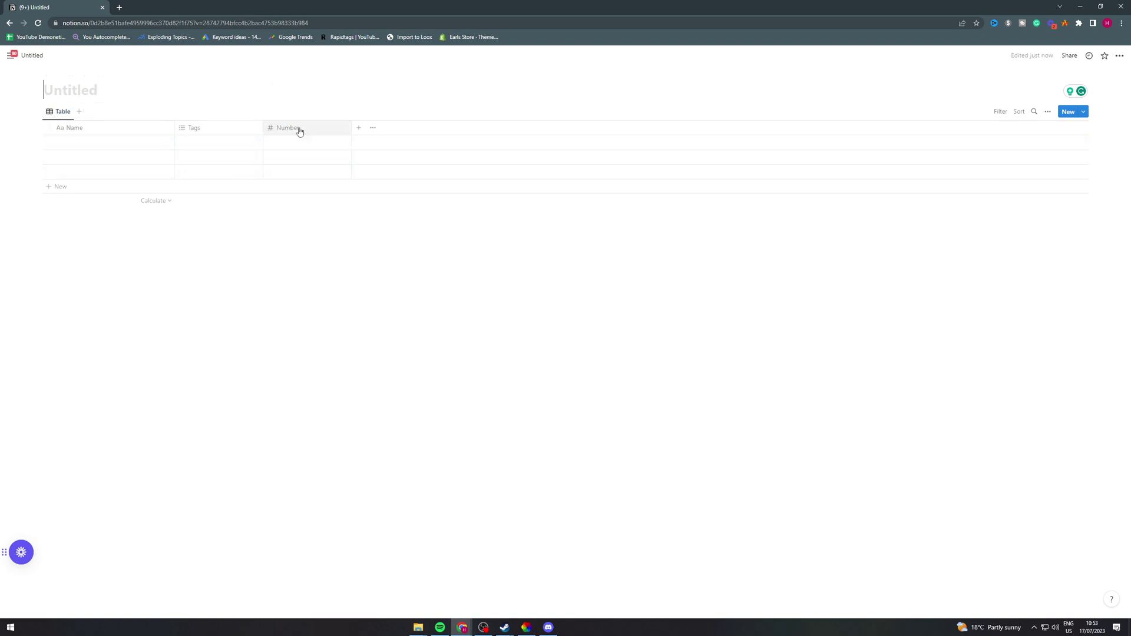
{"action": "left_click_drag", "start_coordinate": [287, 128], "coordinate": [292, 128]}
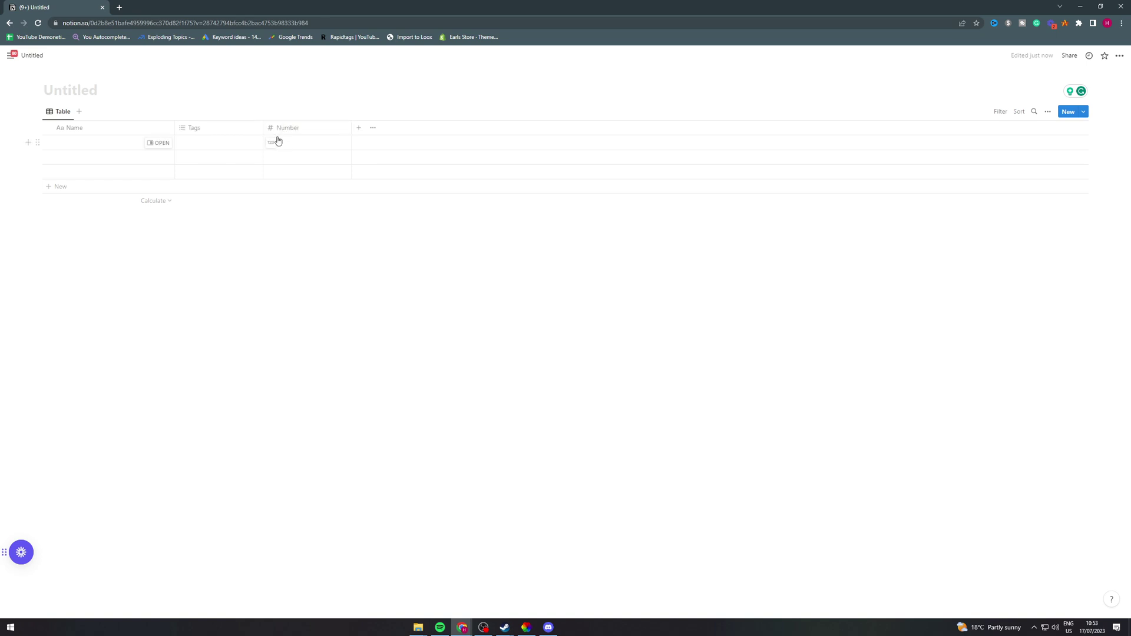
{"action": "mouse_move", "coordinate": [194, 128]}
{"action": "left_mouse_down"}
{"action": "mouse_move", "coordinate": [289, 127]}
{"action": "mouse_move", "coordinate": [230, 128]}
{"action": "left_mouse_up"}
{"action": "left_click_drag", "start_coordinate": [326, 69], "coordinate": [199, 135]}
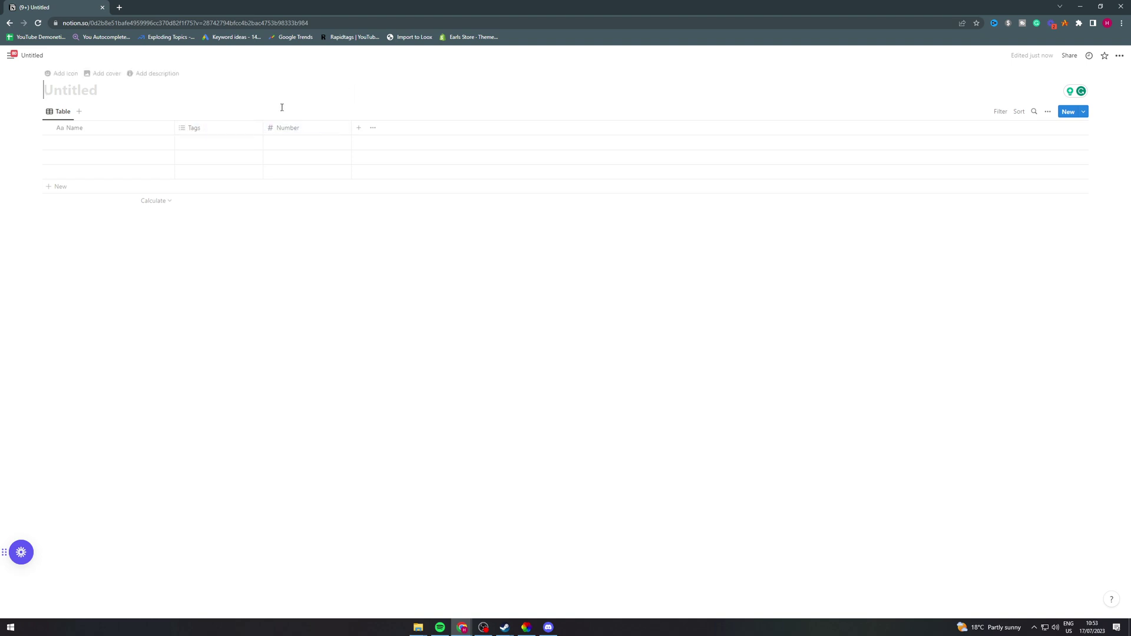
{"action": "left_click", "coordinate": [308, 90]}
{"action": "left_click_drag", "start_coordinate": [305, 74], "coordinate": [189, 255]}
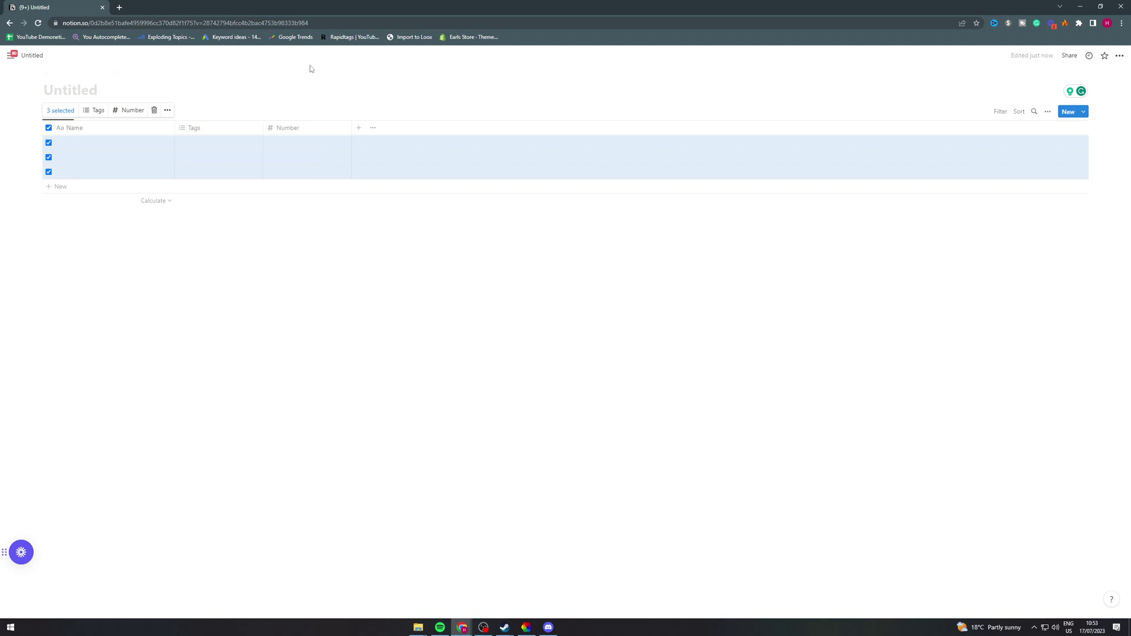
{"action": "left_click", "coordinate": [218, 292]}
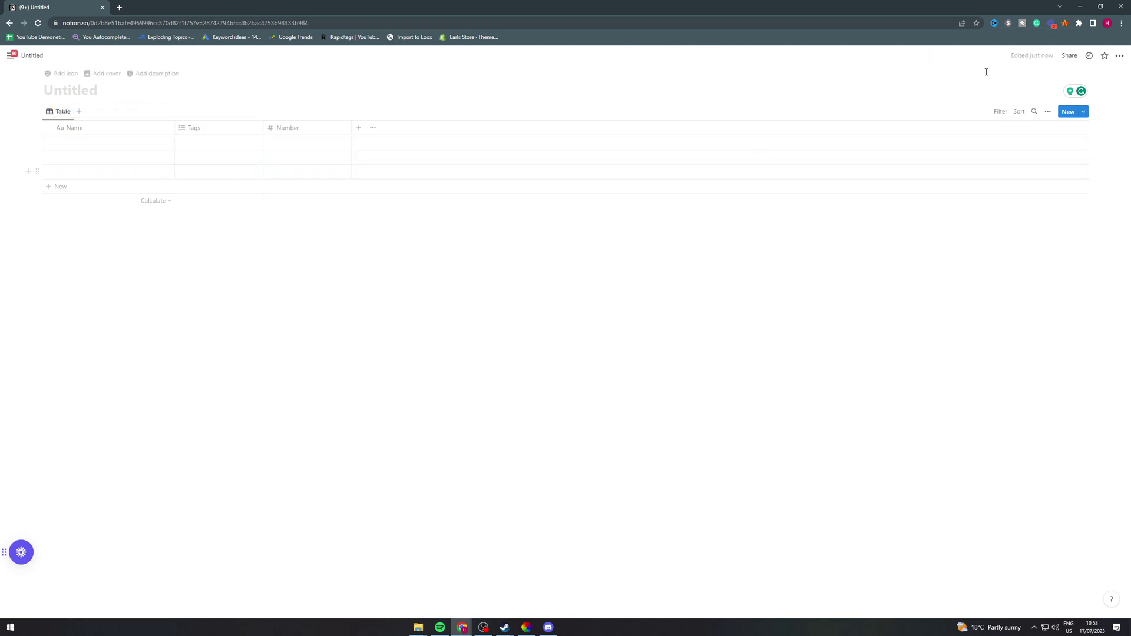
{"action": "left_click", "coordinate": [1046, 111]}
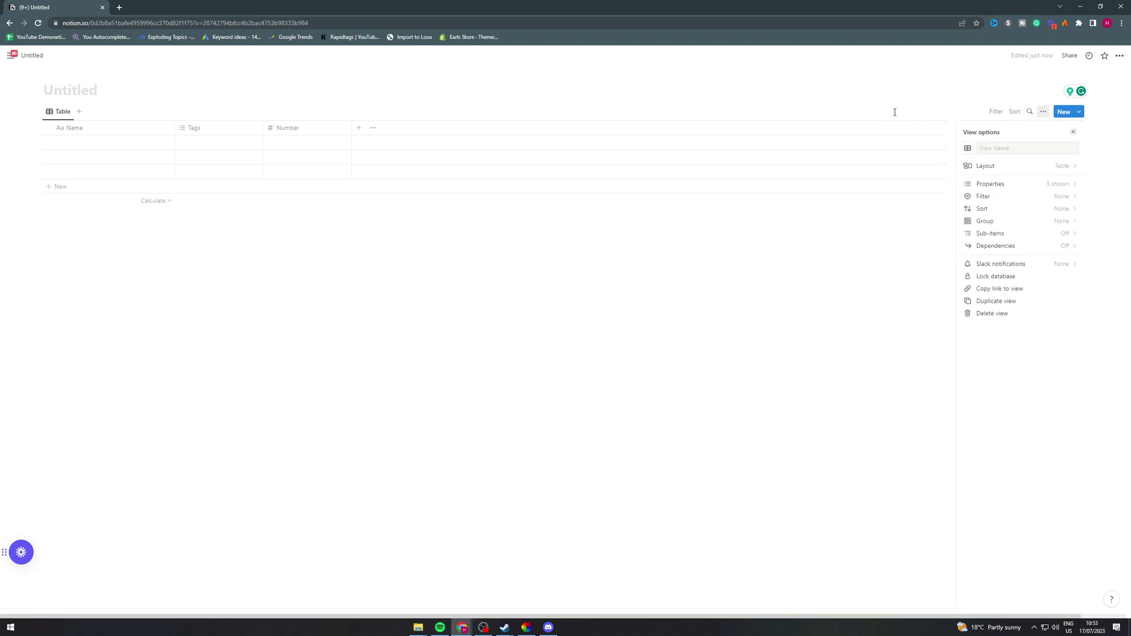
{"action": "left_click", "coordinate": [843, 333]}
{"action": "mouse_move", "coordinate": [106, 144]}
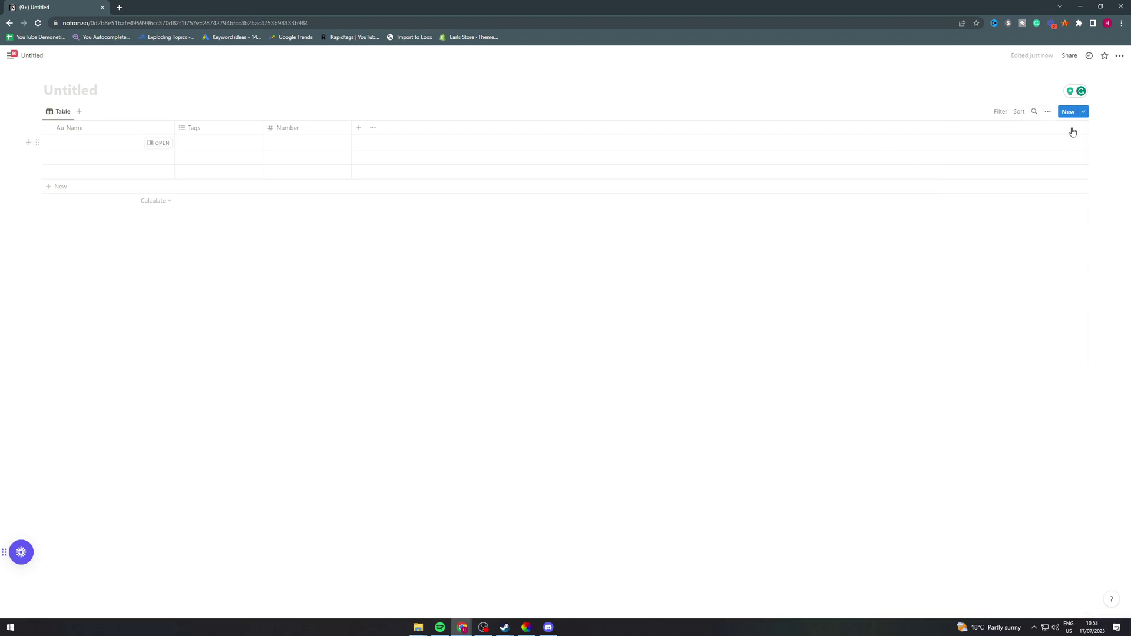